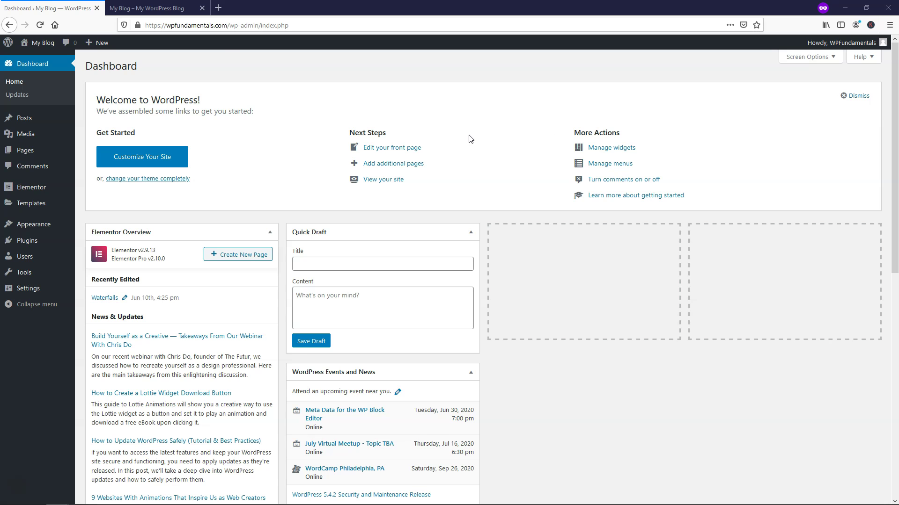
- Reload the live Test Page, then return to the WordPress dashboard
{"action": "left_click", "coordinate": [150, 8]}
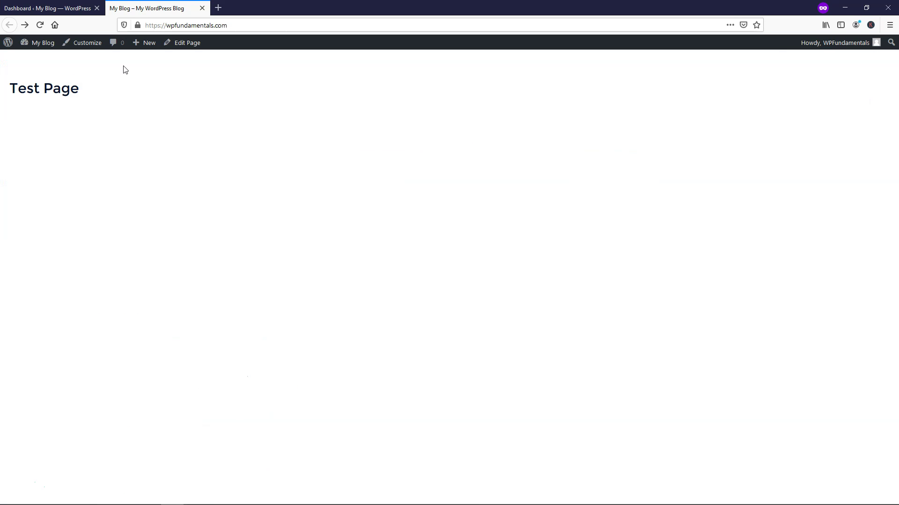
{"action": "left_click", "coordinate": [40, 25]}
{"action": "left_click", "coordinate": [70, 8]}
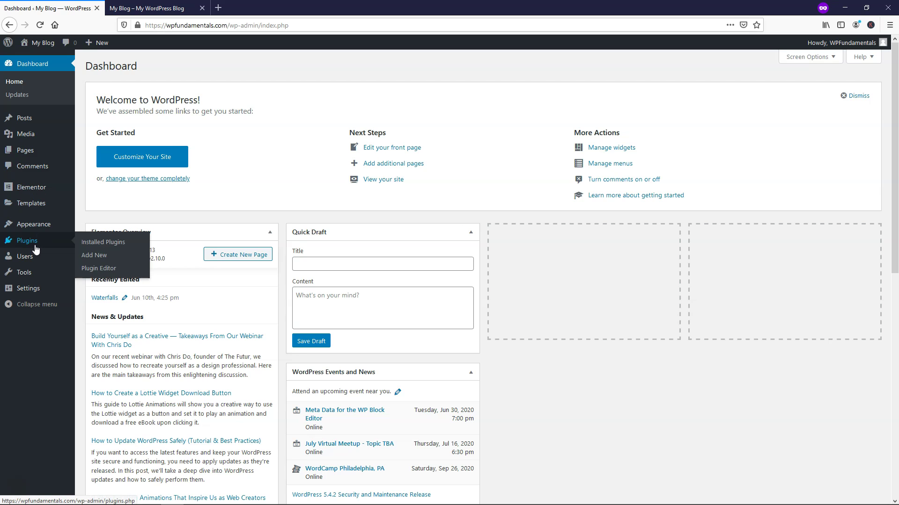
- Go to Plugins > Add New and search the plugin directory for envato elements
{"action": "left_click", "coordinate": [35, 248]}
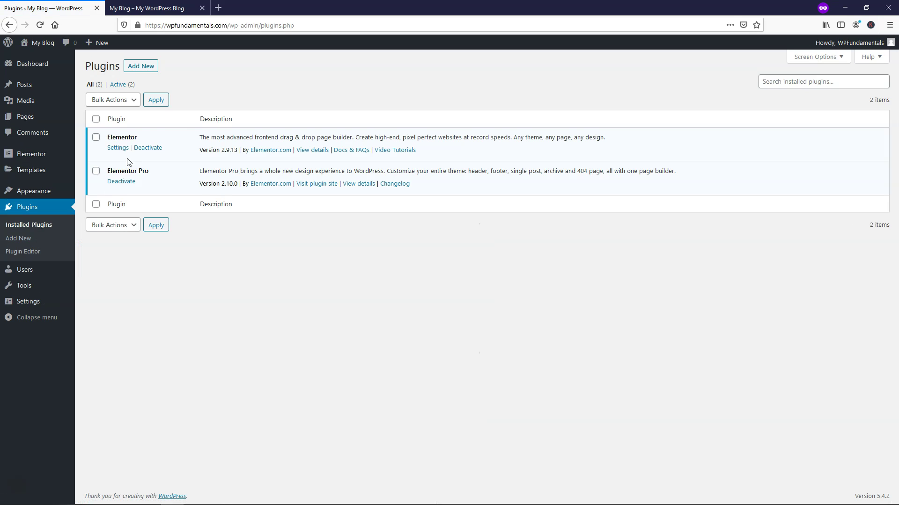
{"action": "left_click", "coordinate": [143, 66]}
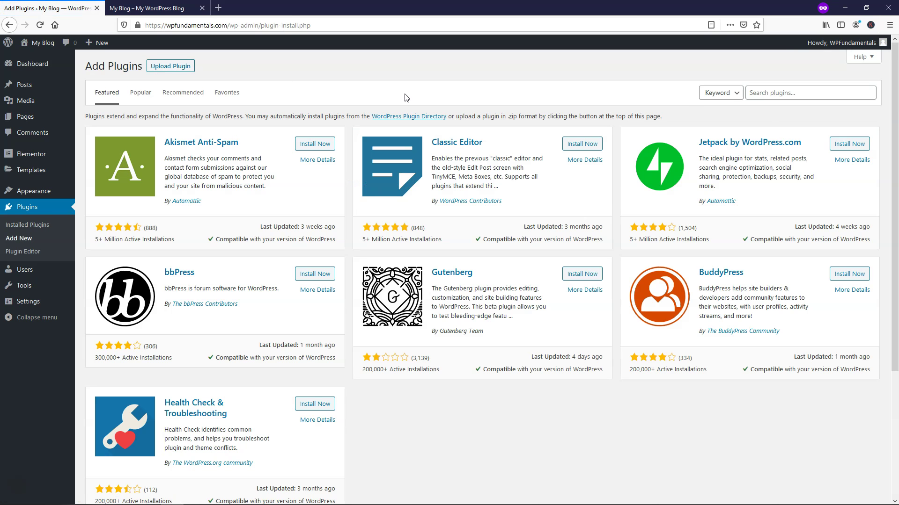
{"action": "left_click", "coordinate": [766, 93]}
{"action": "type", "text": "envato elements"}
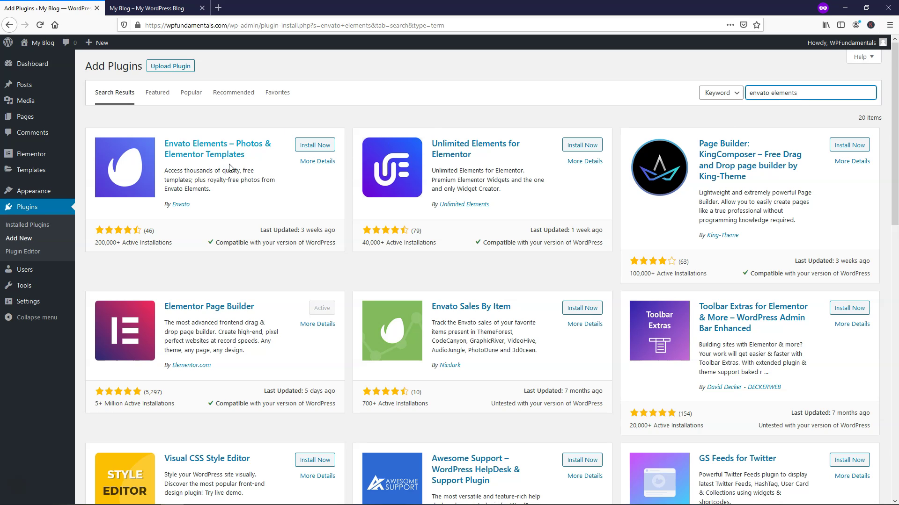
- Install and activate Envato Elements 2.0.5, and update Elementor Pro to 2.10.2
{"action": "left_click", "coordinate": [313, 147]}
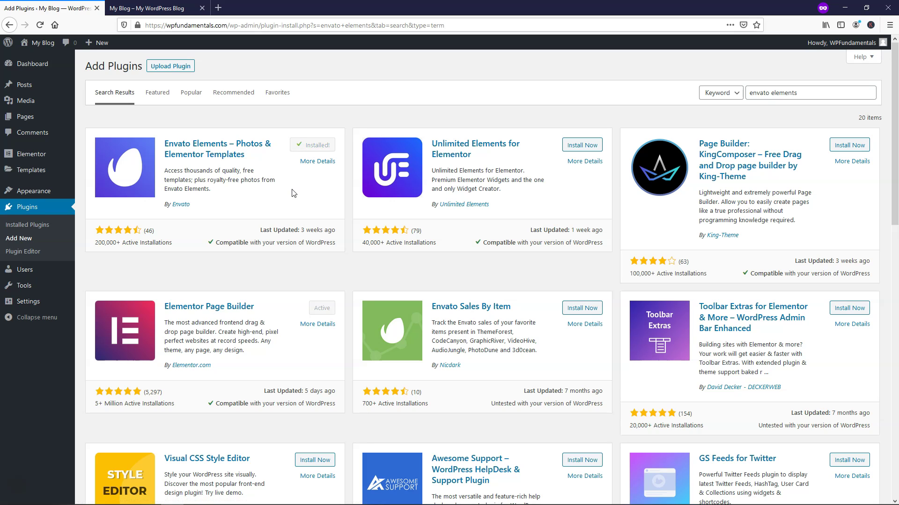
{"action": "left_click", "coordinate": [316, 144]}
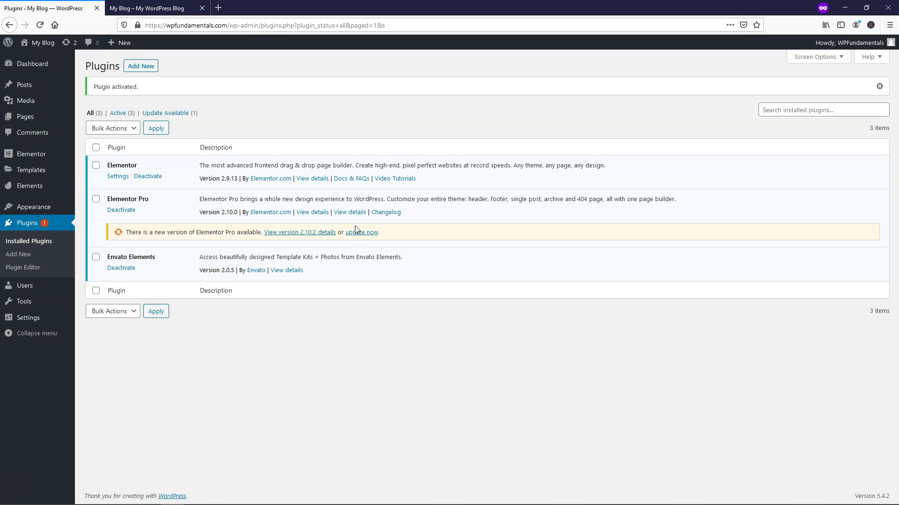
{"action": "left_click", "coordinate": [361, 233]}
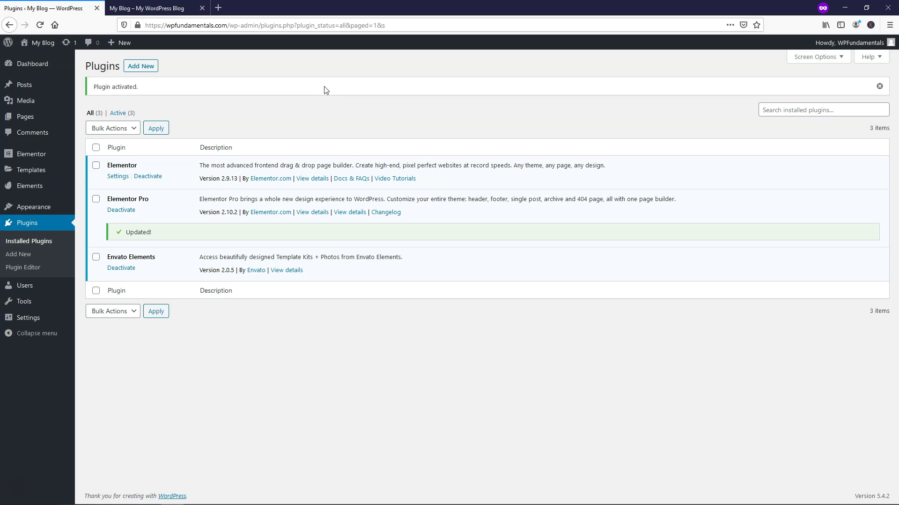
{"action": "mouse_move", "coordinate": [32, 187]}
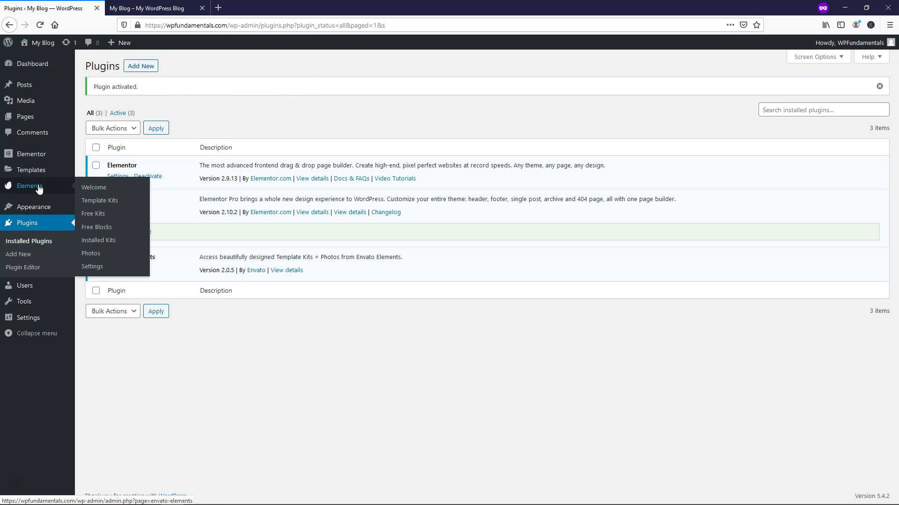
- Open Test Page from the Pages list and close the block editor welcome tour
{"action": "left_click", "coordinate": [38, 121]}
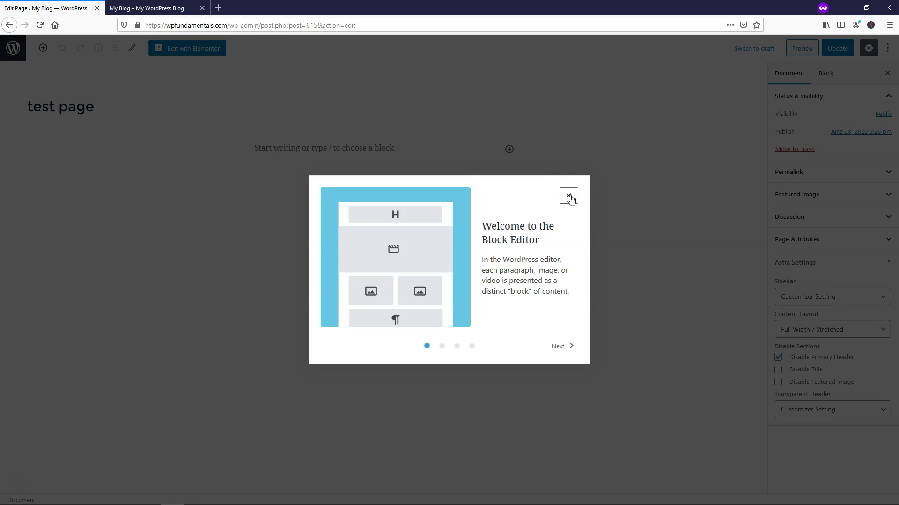
{"action": "left_click", "coordinate": [569, 197]}
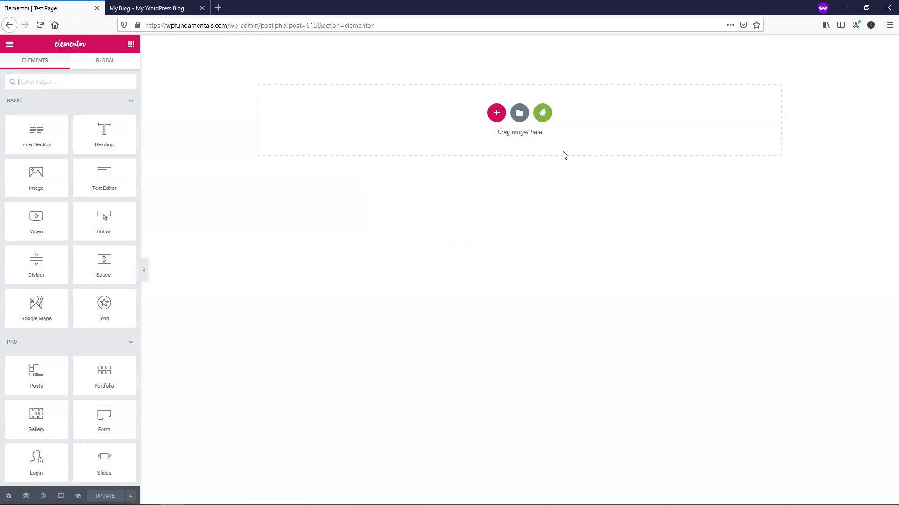
- Launch the Envato Elements template kit library from the empty Elementor section
{"action": "left_click", "coordinate": [543, 113]}
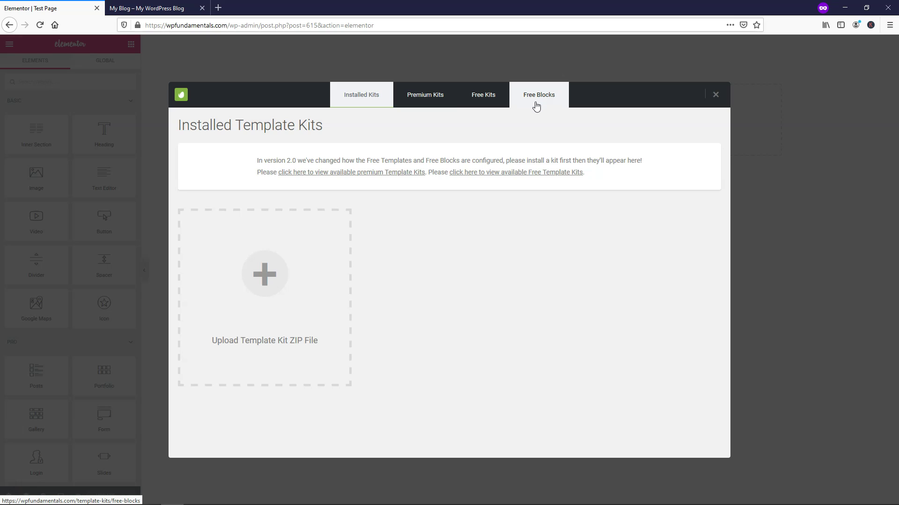
- Show the Free Kits and move to page 2, down to the Solar Company kit
{"action": "left_click", "coordinate": [479, 102]}
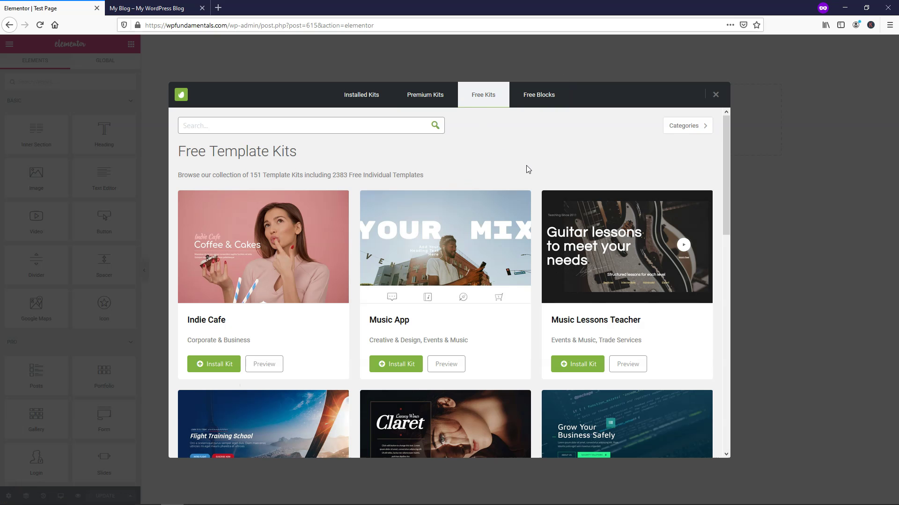
{"action": "scroll", "coordinate": [528, 169], "scroll_direction": "down", "scroll_amount": 6}
{"action": "scroll", "coordinate": [528, 176], "scroll_direction": "down", "scroll_amount": 6}
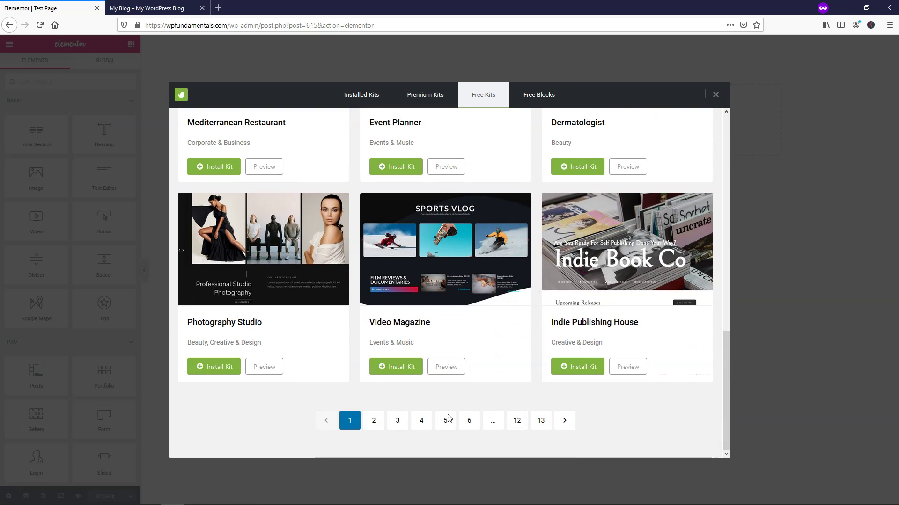
{"action": "left_click", "coordinate": [373, 421]}
{"action": "scroll", "coordinate": [538, 169], "scroll_direction": "down", "scroll_amount": 2}
{"action": "scroll", "coordinate": [548, 164], "scroll_direction": "down", "scroll_amount": 9}
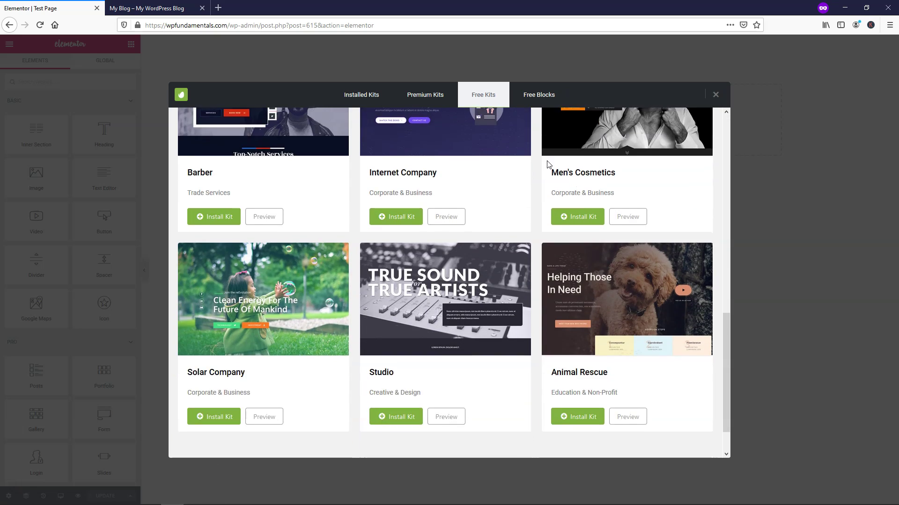
{"action": "scroll", "coordinate": [548, 164], "scroll_direction": "down", "scroll_amount": 2}
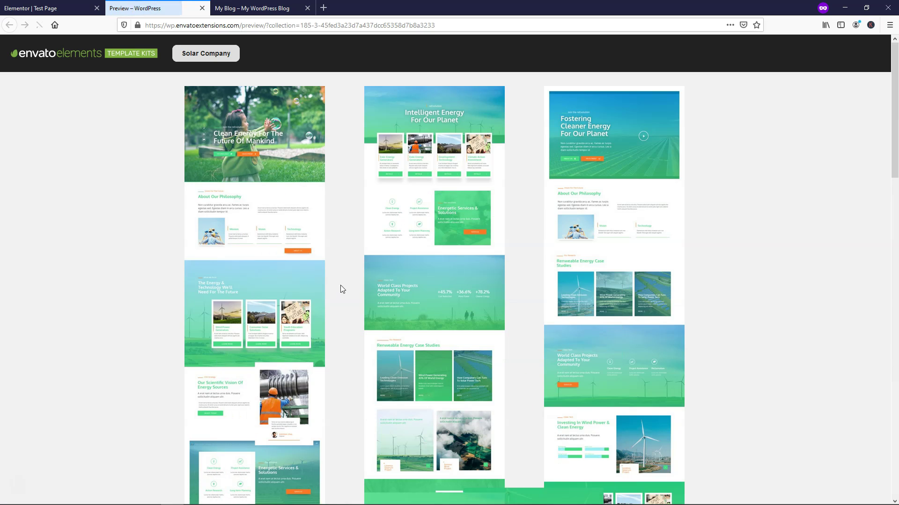
- Scroll through the Solar Company kit preview, including its Home 1 and Contact Us templates
{"action": "scroll", "coordinate": [676, 242], "scroll_direction": "down", "scroll_amount": 4}
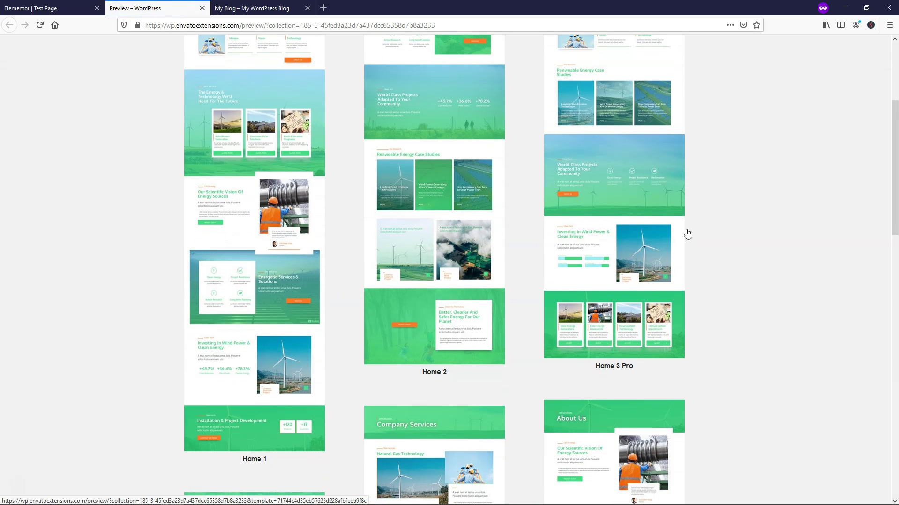
{"action": "scroll", "coordinate": [266, 132], "scroll_direction": "up", "scroll_amount": 4}
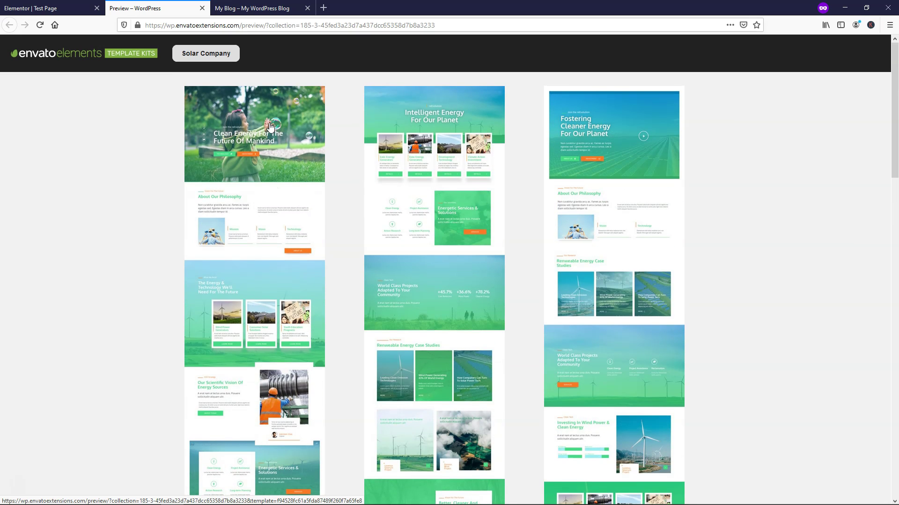
{"action": "scroll", "coordinate": [262, 300], "scroll_direction": "down", "scroll_amount": 5}
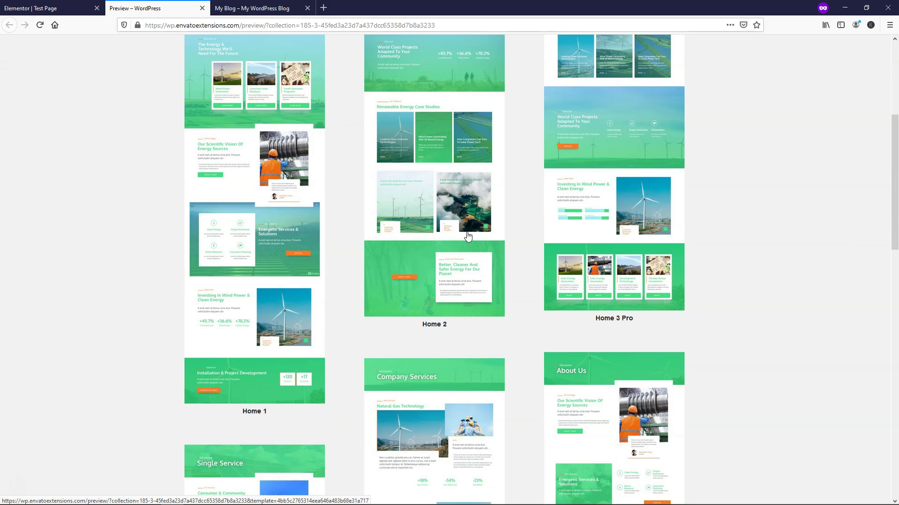
{"action": "scroll", "coordinate": [732, 262], "scroll_direction": "down", "scroll_amount": 6}
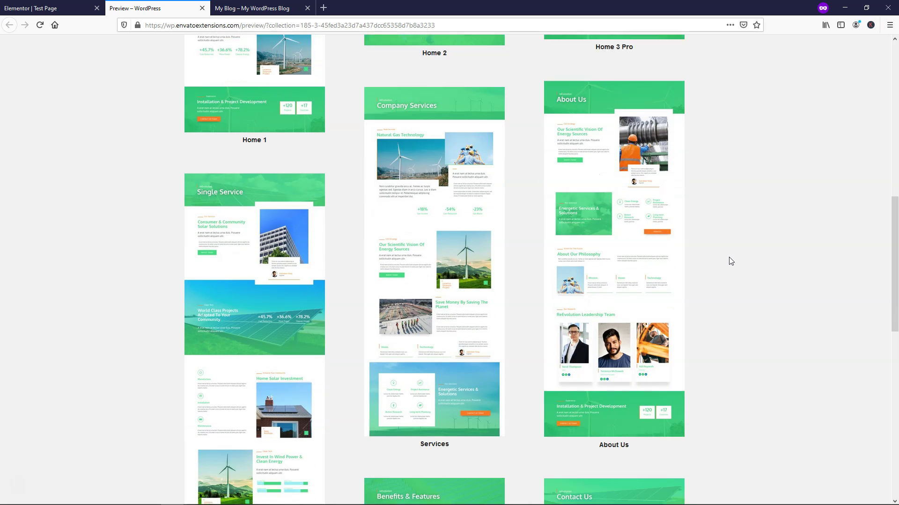
{"action": "scroll", "coordinate": [731, 261], "scroll_direction": "down", "scroll_amount": 4}
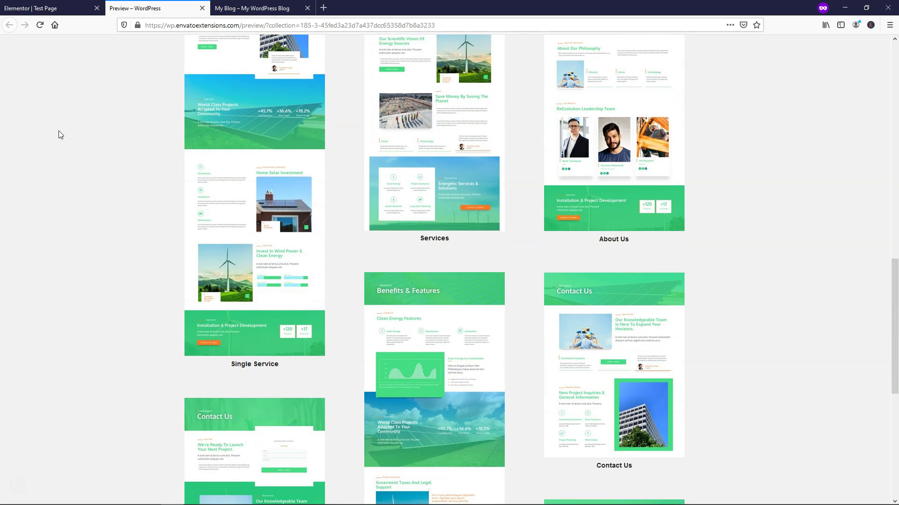
{"action": "scroll", "coordinate": [83, 151], "scroll_direction": "up", "scroll_amount": 15}
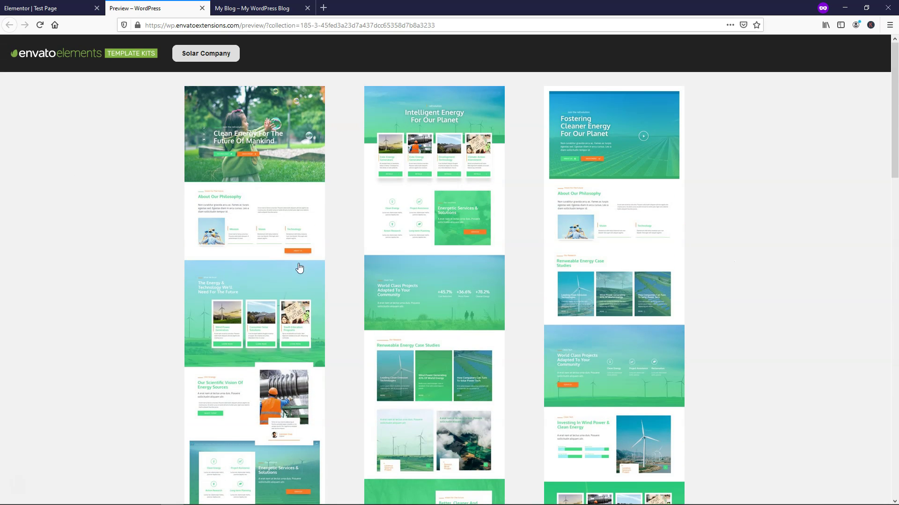
{"action": "scroll", "coordinate": [293, 291], "scroll_direction": "down", "scroll_amount": 6}
{"action": "scroll", "coordinate": [257, 263], "scroll_direction": "up", "scroll_amount": 7}
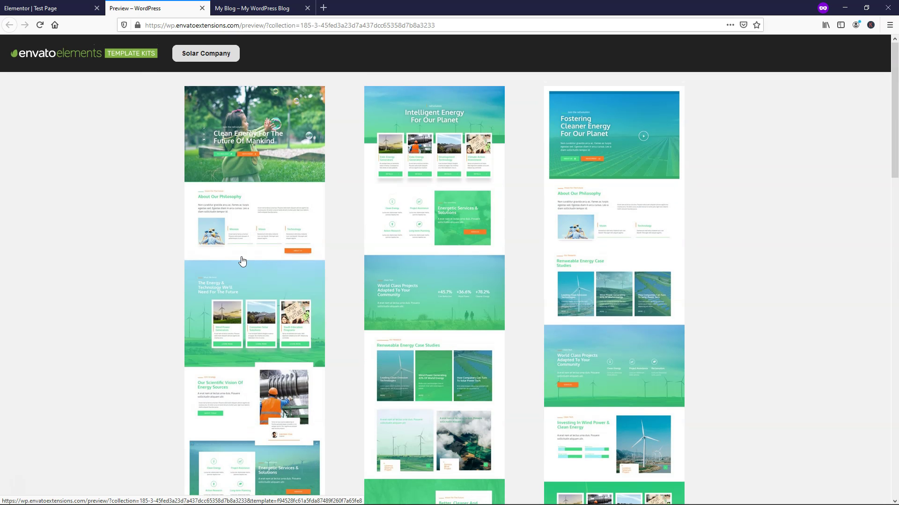
- Close the preview, install the Solar Company kit, and insert its Home 1 template
{"action": "left_click", "coordinate": [202, 8]}
{"action": "left_click", "coordinate": [224, 375]}
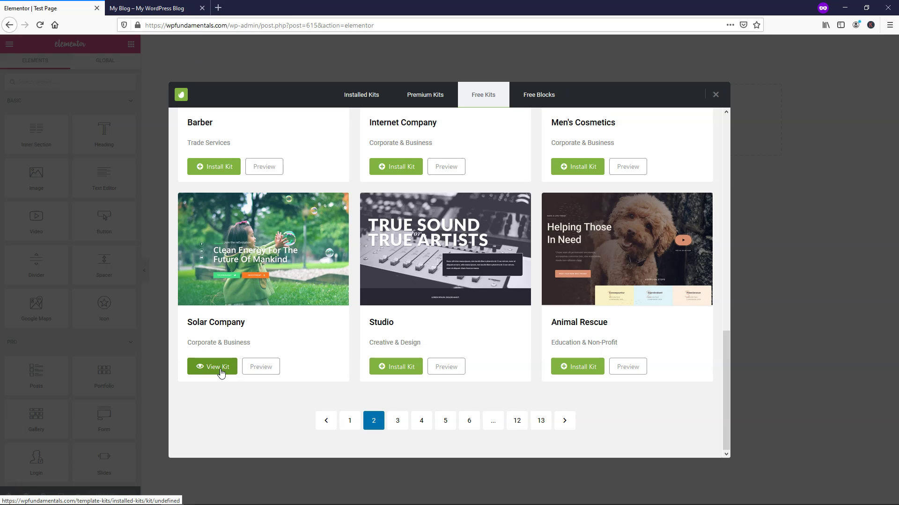
{"action": "left_click", "coordinate": [219, 368]}
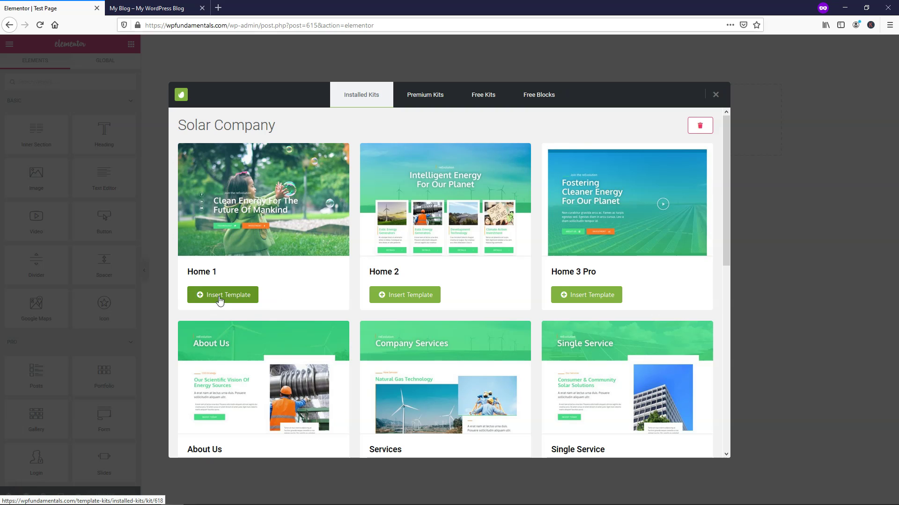
{"action": "left_click", "coordinate": [234, 298]}
{"action": "left_click", "coordinate": [230, 298]}
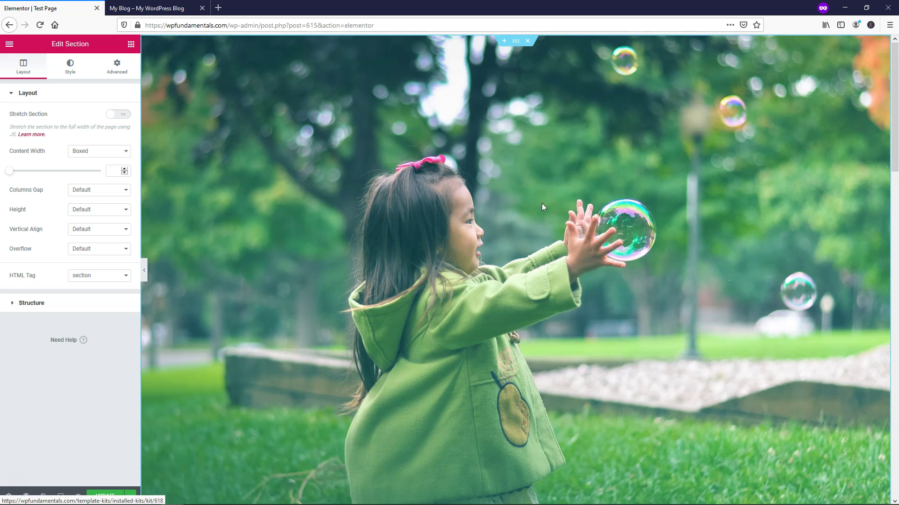
- Scroll to the end of Home 1, the green Installation & Project Development section
{"action": "scroll", "coordinate": [501, 235], "scroll_direction": "down", "scroll_amount": 10}
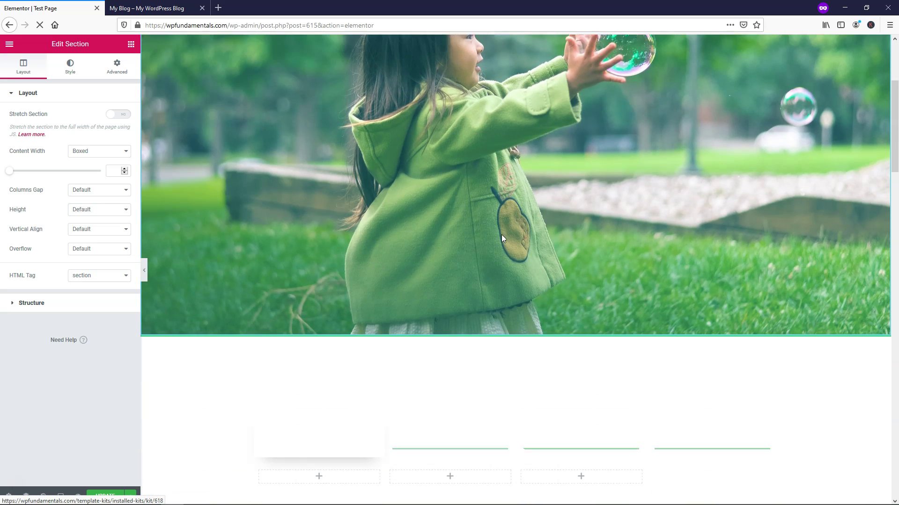
{"action": "scroll", "coordinate": [502, 235], "scroll_direction": "down", "scroll_amount": 15}
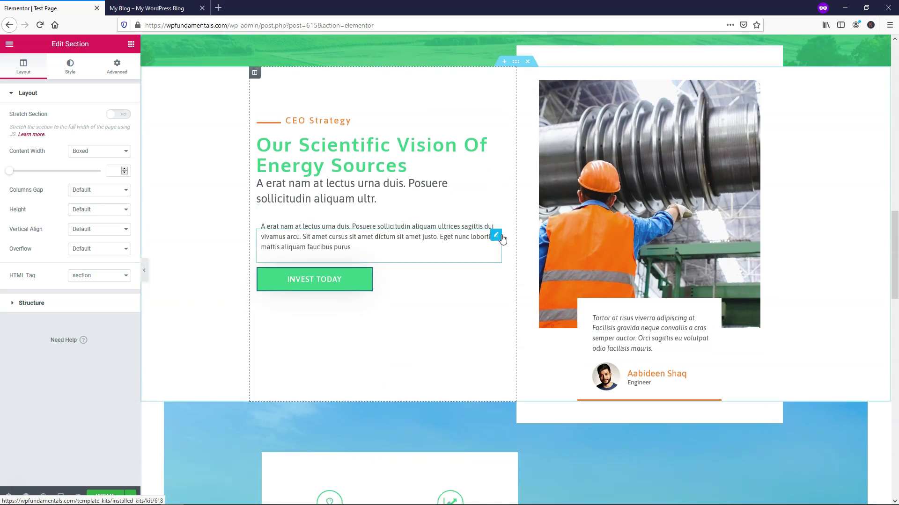
{"action": "scroll", "coordinate": [501, 235], "scroll_direction": "down", "scroll_amount": 15}
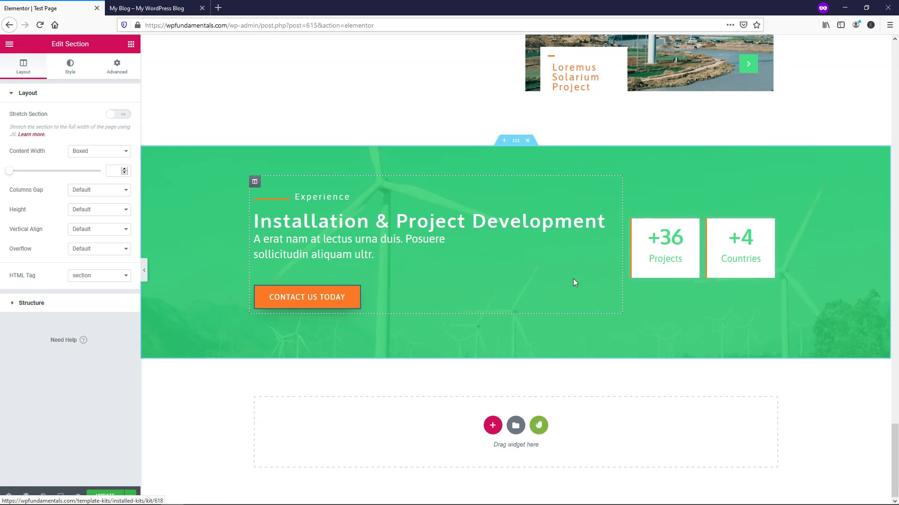
- From the installed Solar Company kit, insert the Contact Us template below Home 1
{"action": "left_click", "coordinate": [538, 425]}
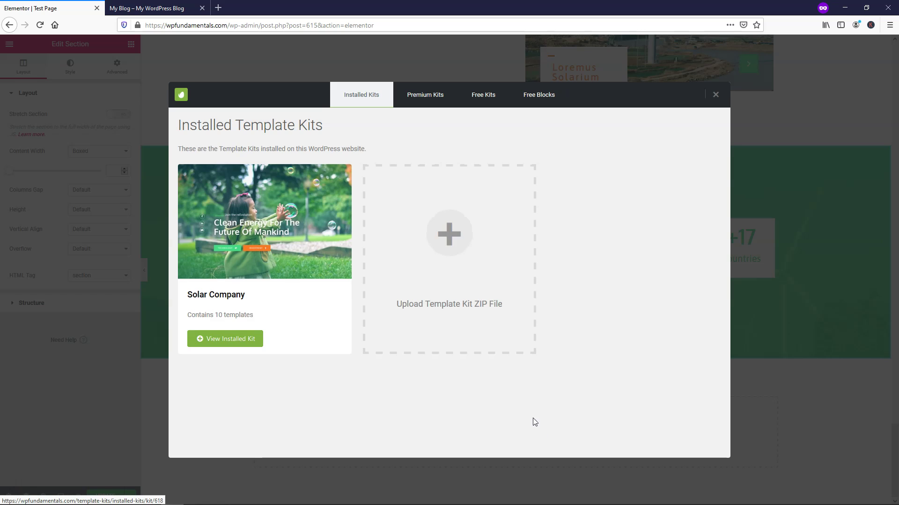
{"action": "left_click", "coordinate": [231, 342]}
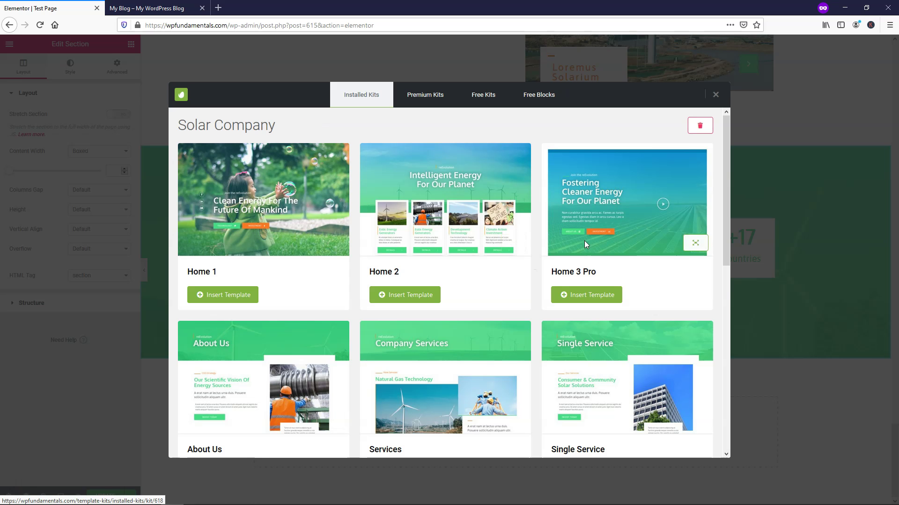
{"action": "scroll", "coordinate": [591, 246], "scroll_direction": "down", "scroll_amount": 4}
{"action": "scroll", "coordinate": [588, 251], "scroll_direction": "down", "scroll_amount": 3}
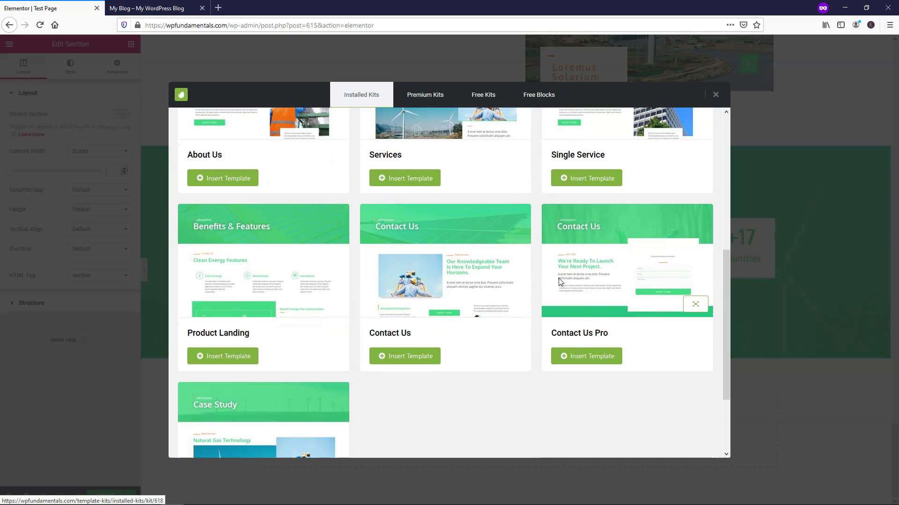
{"action": "left_click", "coordinate": [412, 358]}
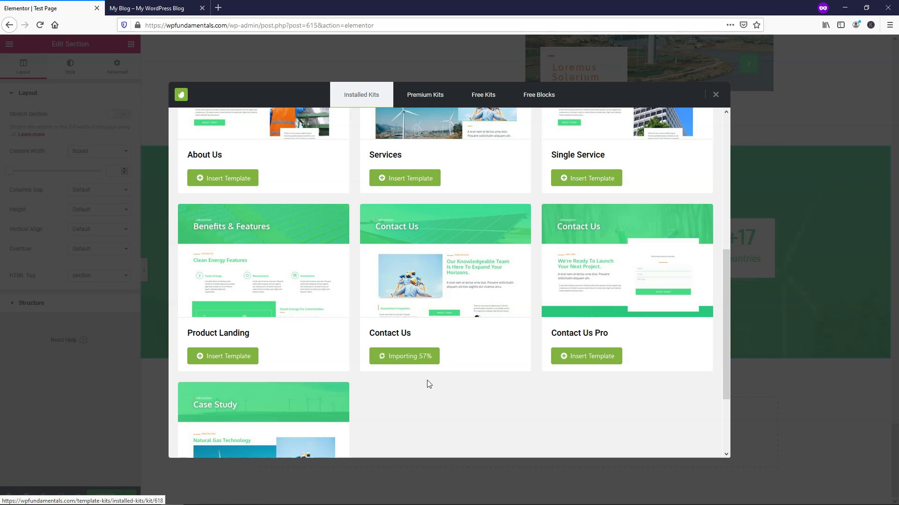
- Check the imported Contact Us sections down the page, then save with Update
{"action": "scroll", "coordinate": [426, 385], "scroll_direction": "up", "scroll_amount": 6}
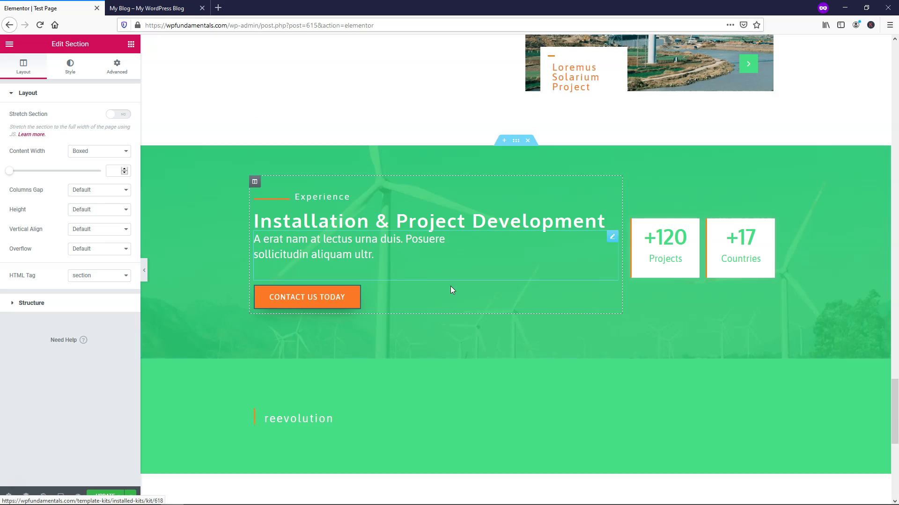
{"action": "scroll", "coordinate": [568, 187], "scroll_direction": "up", "scroll_amount": 6}
{"action": "scroll", "coordinate": [571, 195], "scroll_direction": "up", "scroll_amount": 10}
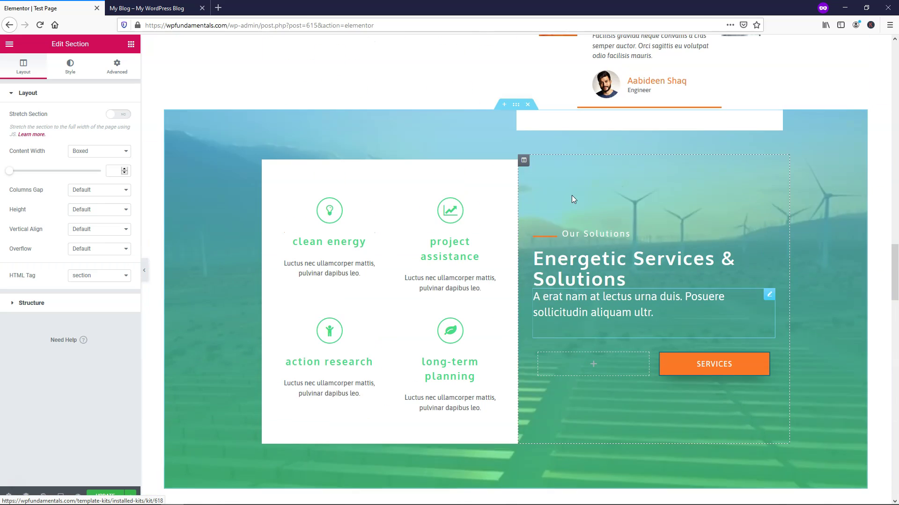
{"action": "scroll", "coordinate": [885, 117], "scroll_direction": "up", "scroll_amount": 10}
{"action": "scroll", "coordinate": [884, 117], "scroll_direction": "up", "scroll_amount": 7}
{"action": "scroll", "coordinate": [886, 208], "scroll_direction": "down", "scroll_amount": 20}
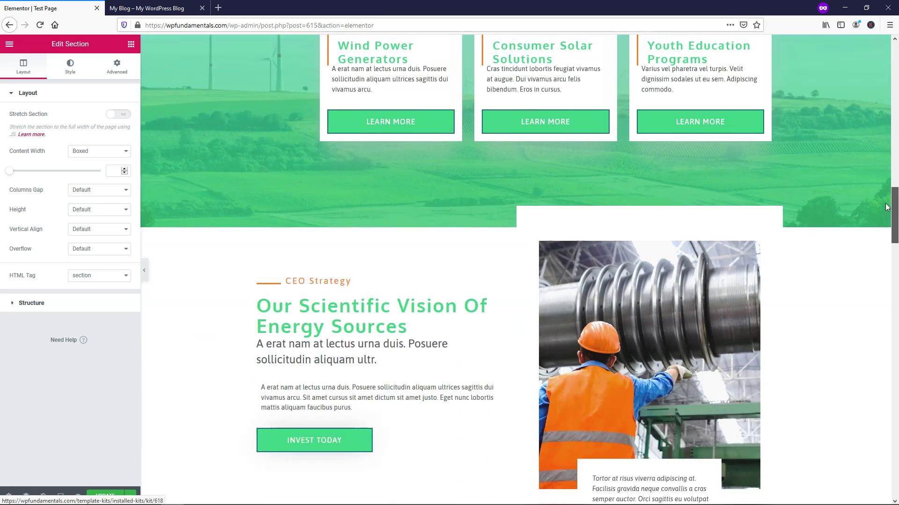
{"action": "left_click_drag", "start_coordinate": [886, 208], "coordinate": [883, 450]}
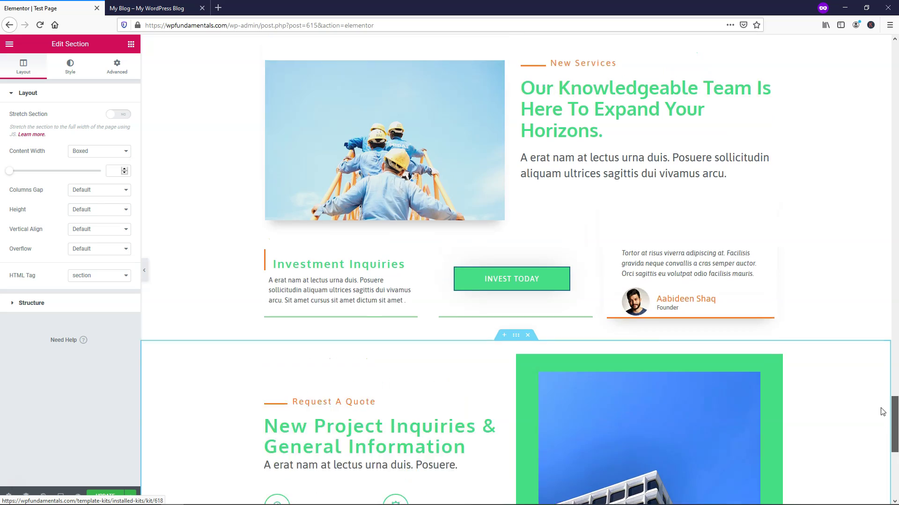
{"action": "scroll", "coordinate": [881, 405], "scroll_direction": "up", "scroll_amount": 20}
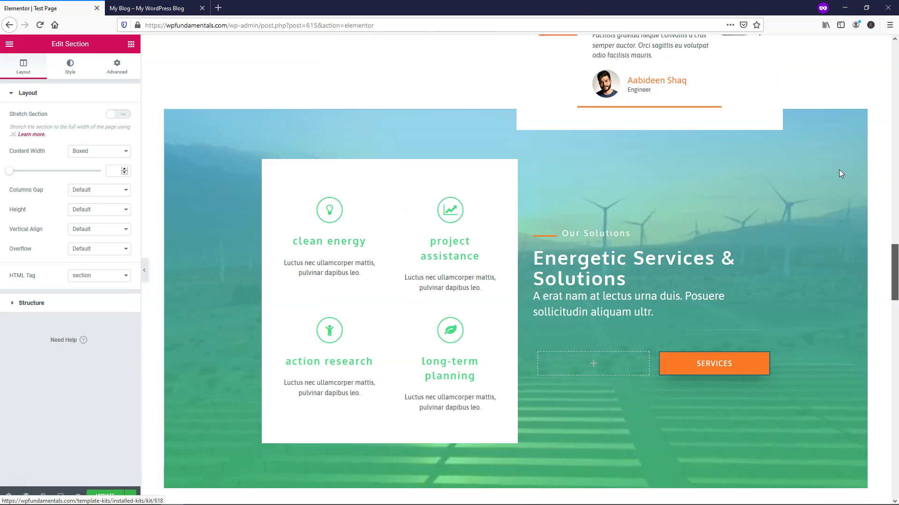
{"action": "scroll", "coordinate": [838, 154], "scroll_direction": "up", "scroll_amount": 15}
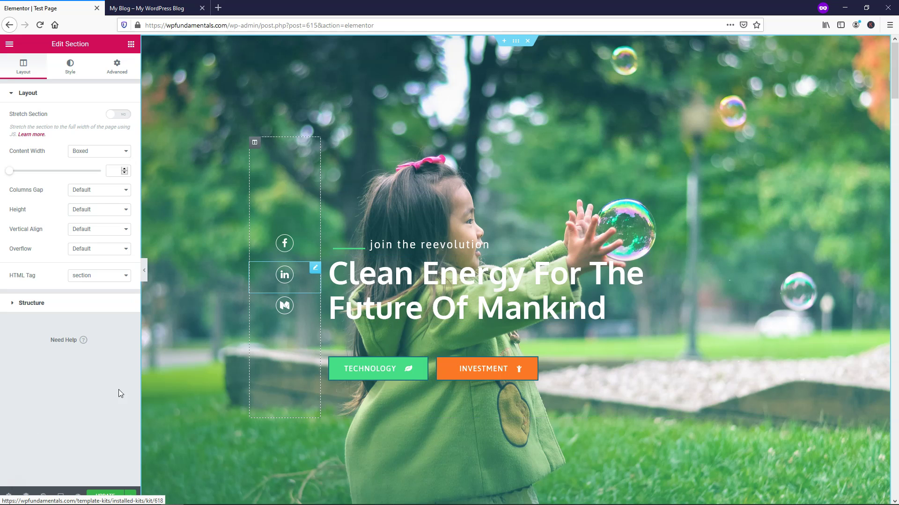
{"action": "left_click", "coordinate": [101, 495]}
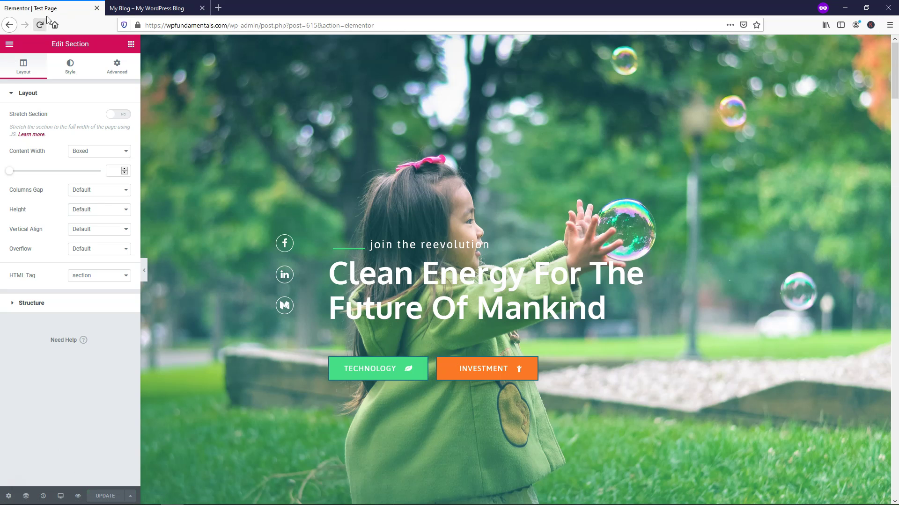
- Exit Elementor to the dashboard, update the page, and view its 'Clean Energy For The Future Of Mankind' hero live
{"action": "left_click", "coordinate": [9, 44]}
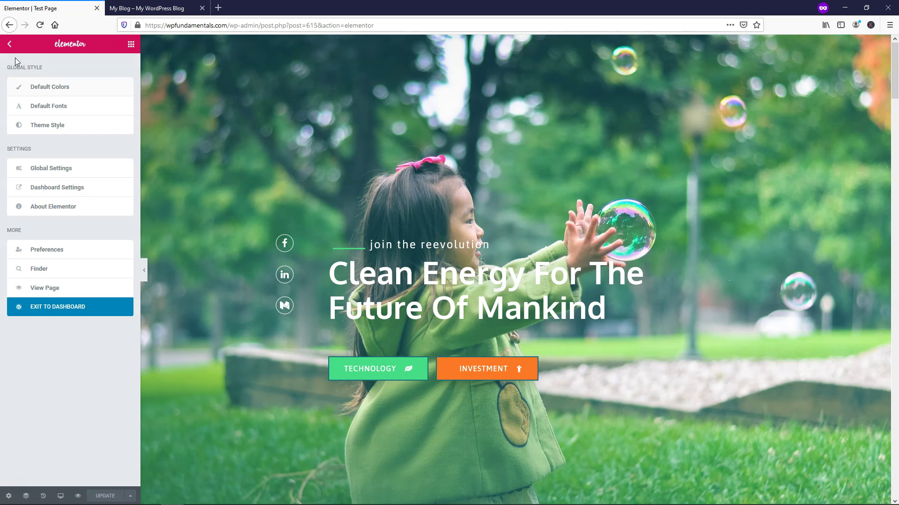
{"action": "left_click", "coordinate": [65, 313]}
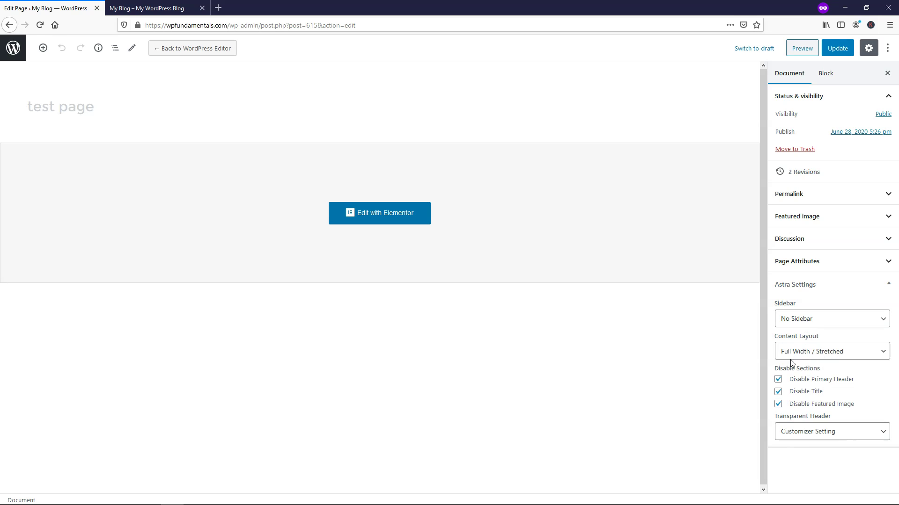
{"action": "left_click", "coordinate": [833, 47]}
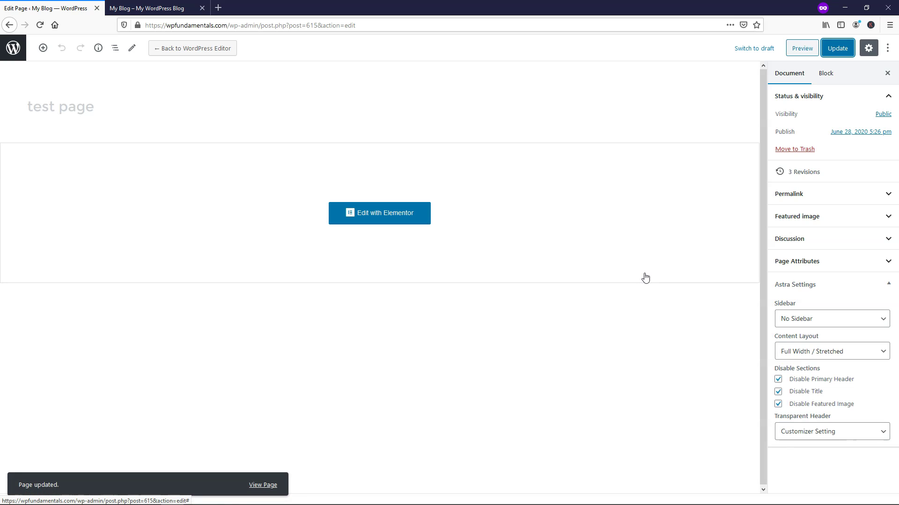
{"action": "key", "text": "ctrl+Tab"}
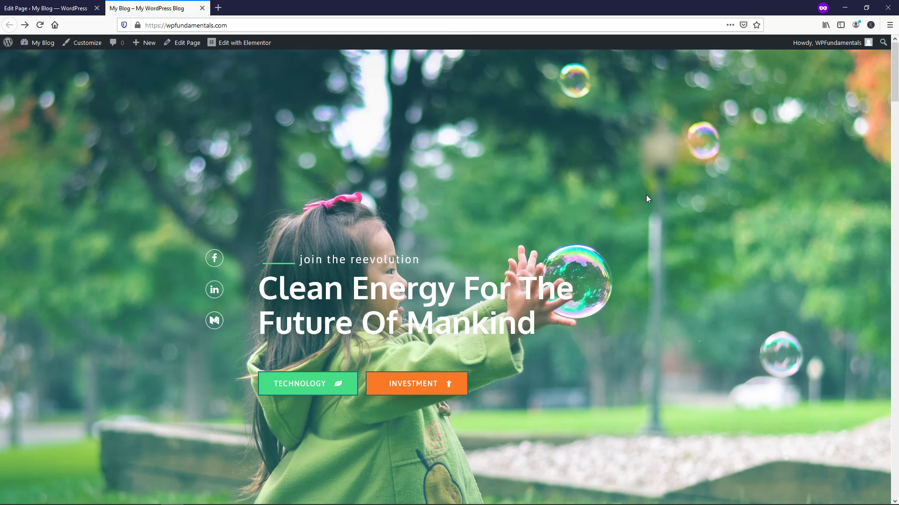
{"action": "scroll", "coordinate": [664, 214], "scroll_direction": "down", "scroll_amount": 10}
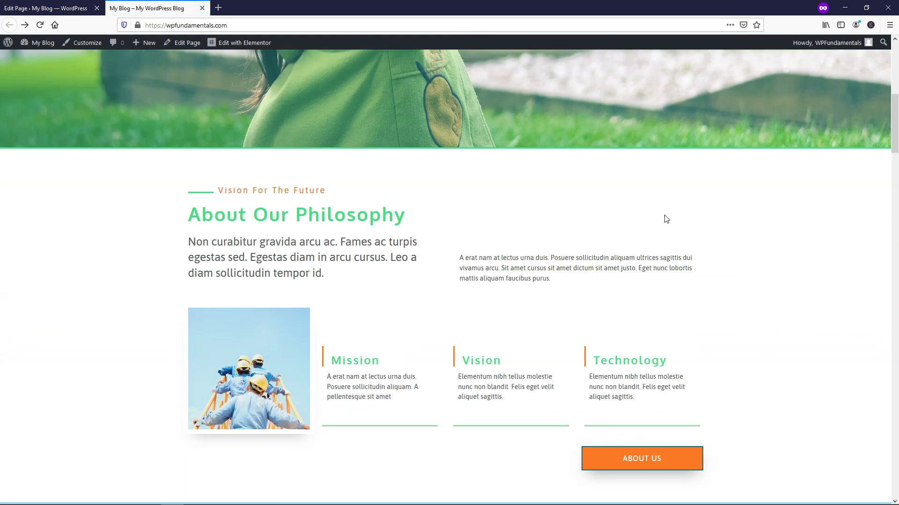
{"action": "scroll", "coordinate": [665, 215], "scroll_direction": "down", "scroll_amount": 15}
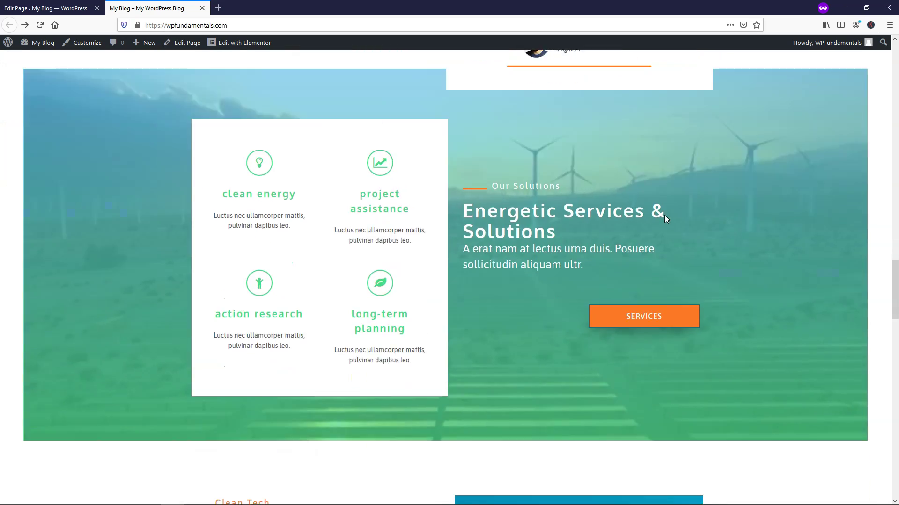
{"action": "scroll", "coordinate": [666, 218], "scroll_direction": "down", "scroll_amount": 10}
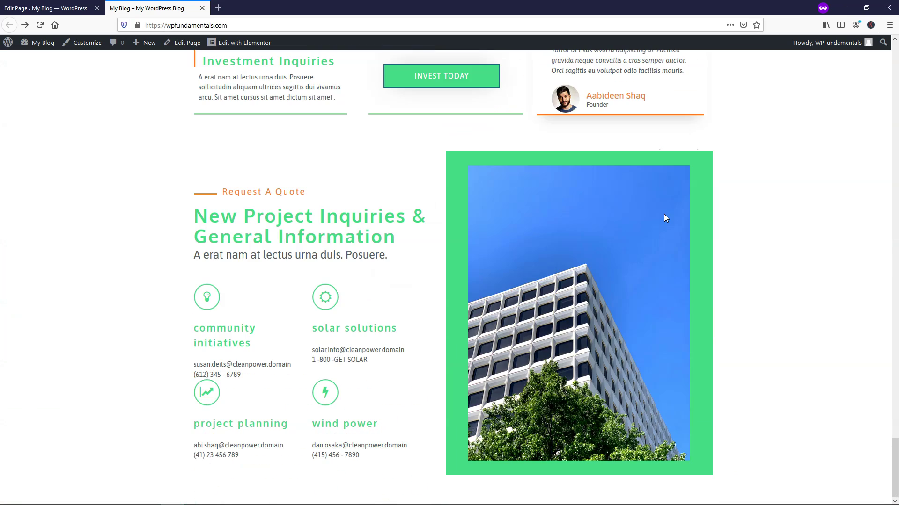
{"action": "scroll", "coordinate": [666, 218], "scroll_direction": "up", "scroll_amount": 15}
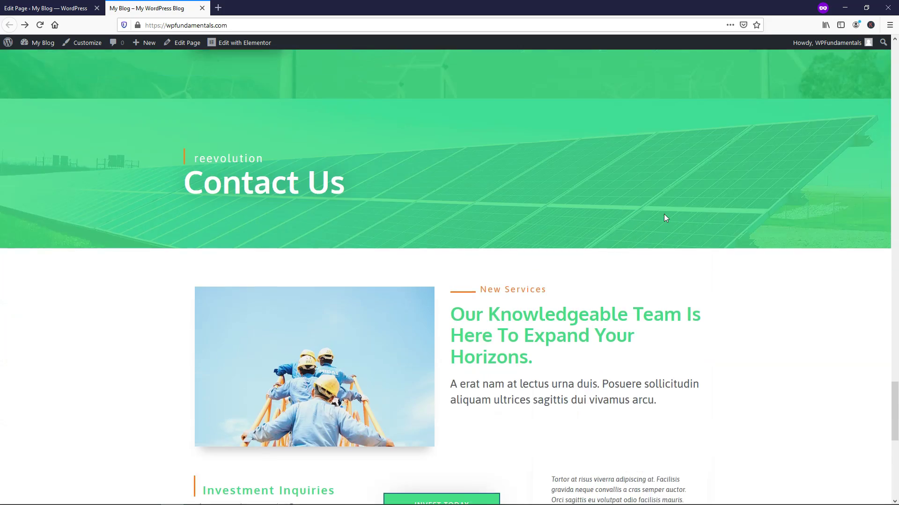
{"action": "scroll", "coordinate": [666, 218], "scroll_direction": "up", "scroll_amount": 15}
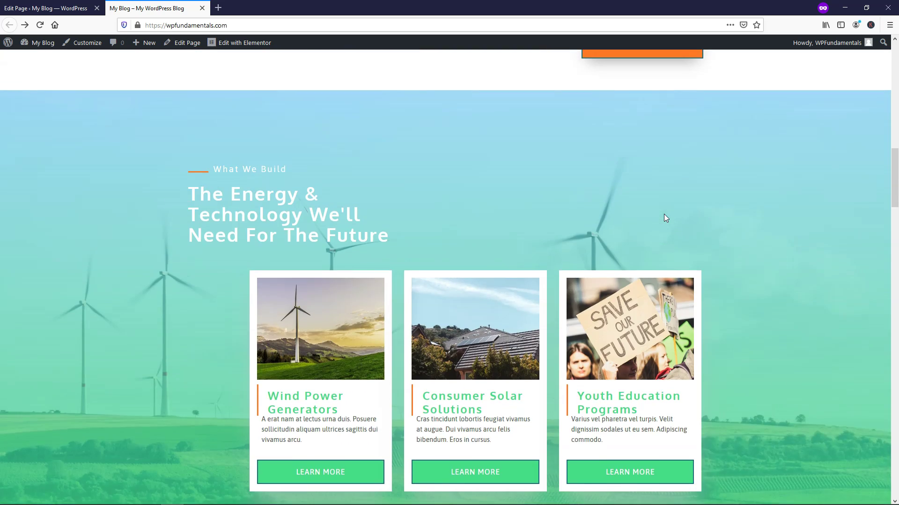
{"action": "scroll", "coordinate": [666, 218], "scroll_direction": "up", "scroll_amount": 10}
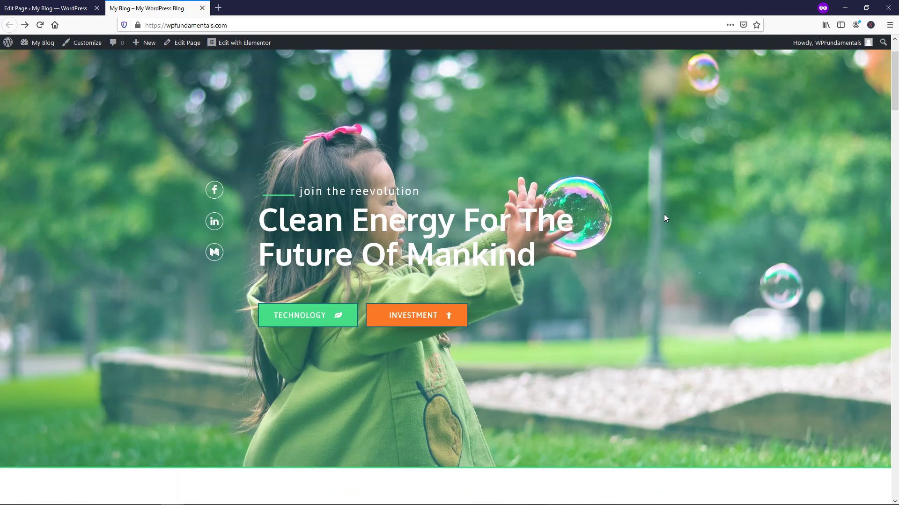